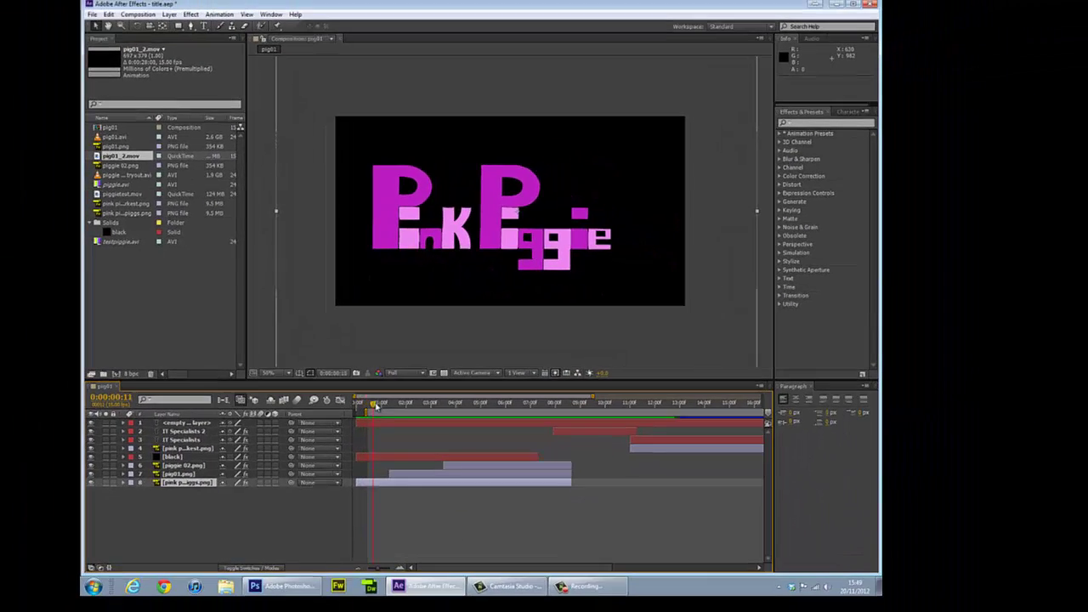
Scrub the title animation and check pig01's settings: 1394 x 757, 15 fps, 0:00:28:00 duration
drag(376, 466, 519, 469)
drag(463, 406, 360, 419)
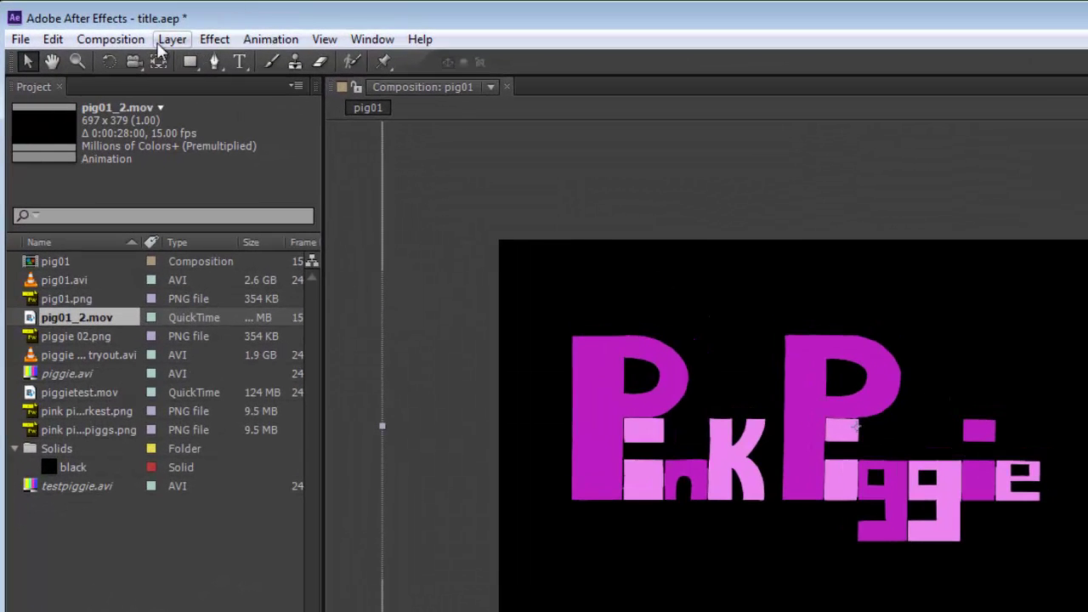
click(134, 40)
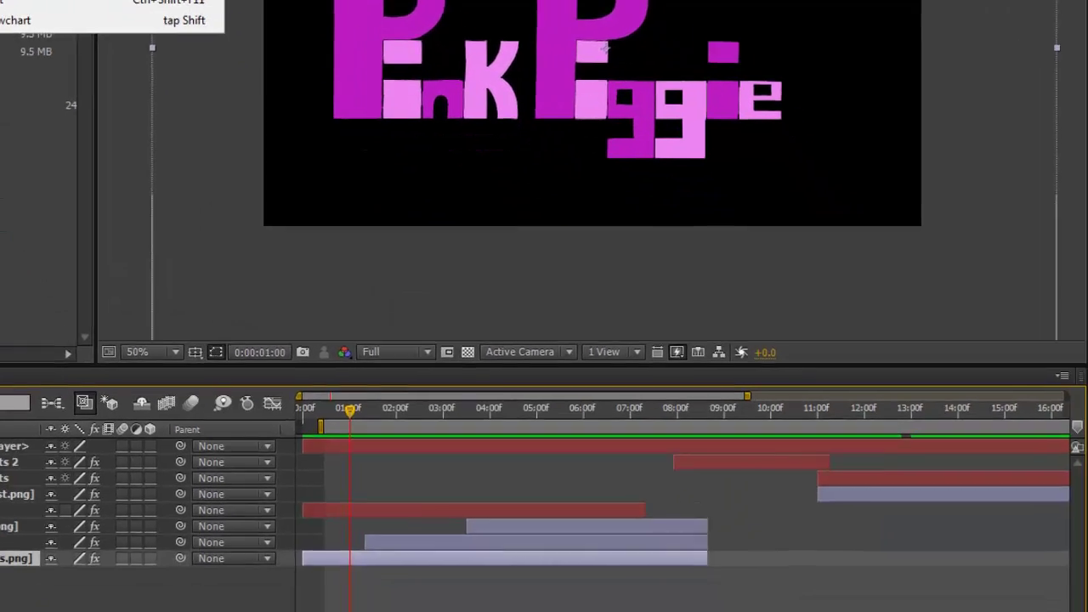
click(165, 91)
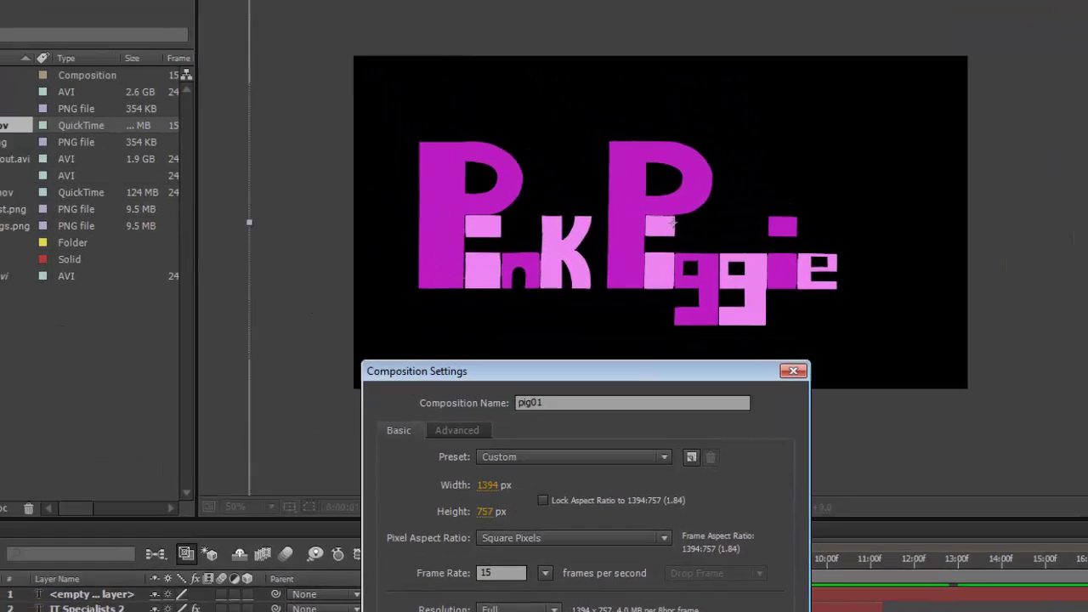
click(642, 534)
click(98, 33)
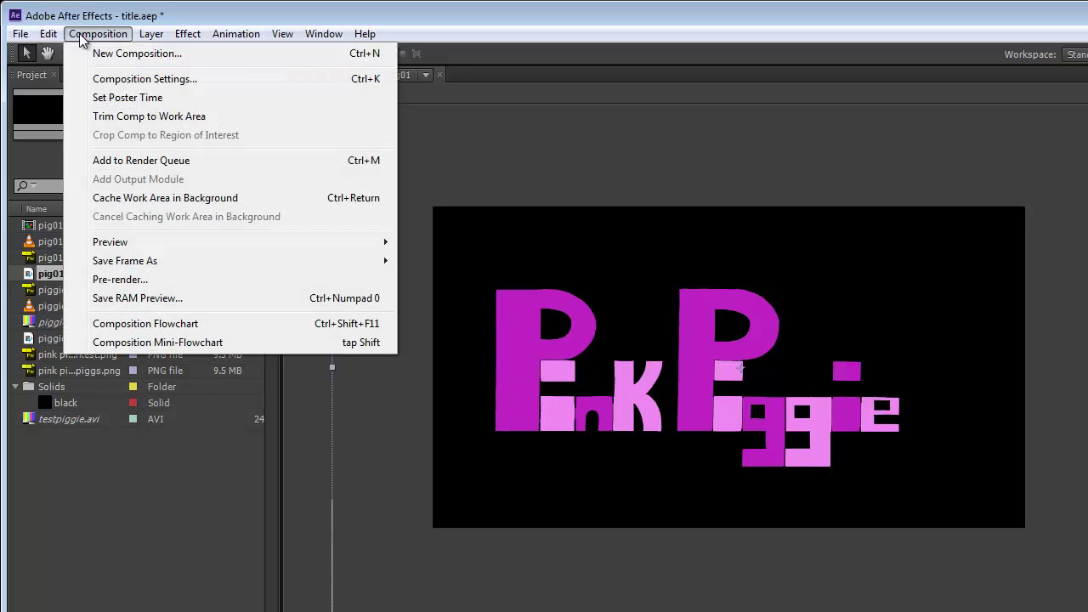
Pre-render pig01, adding Render Queue item 12 that outputs pig01_4.avi
click(140, 283)
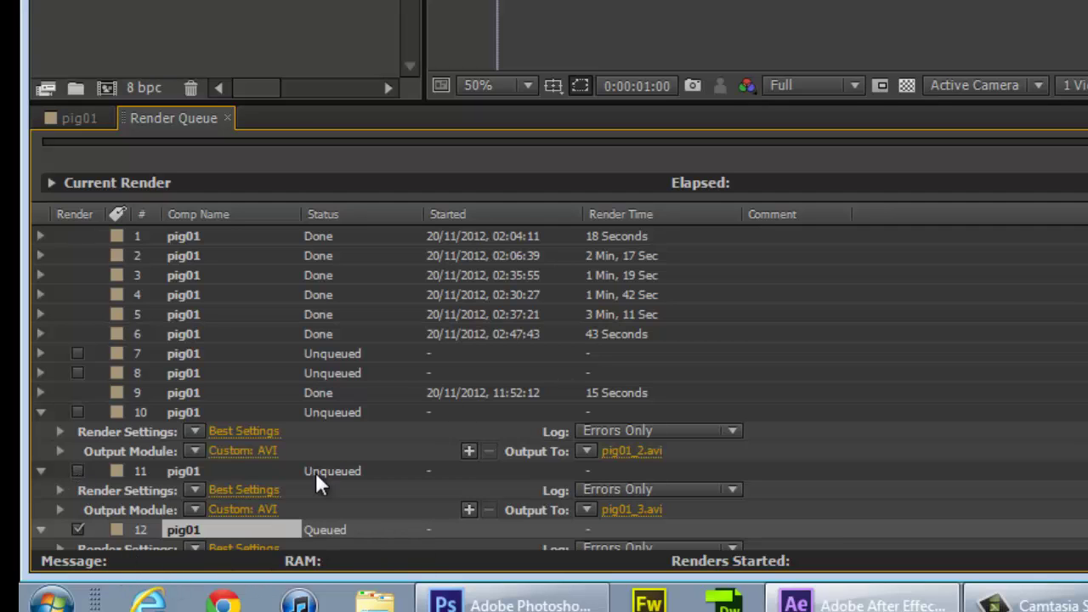
scroll(338, 488, down, 1)
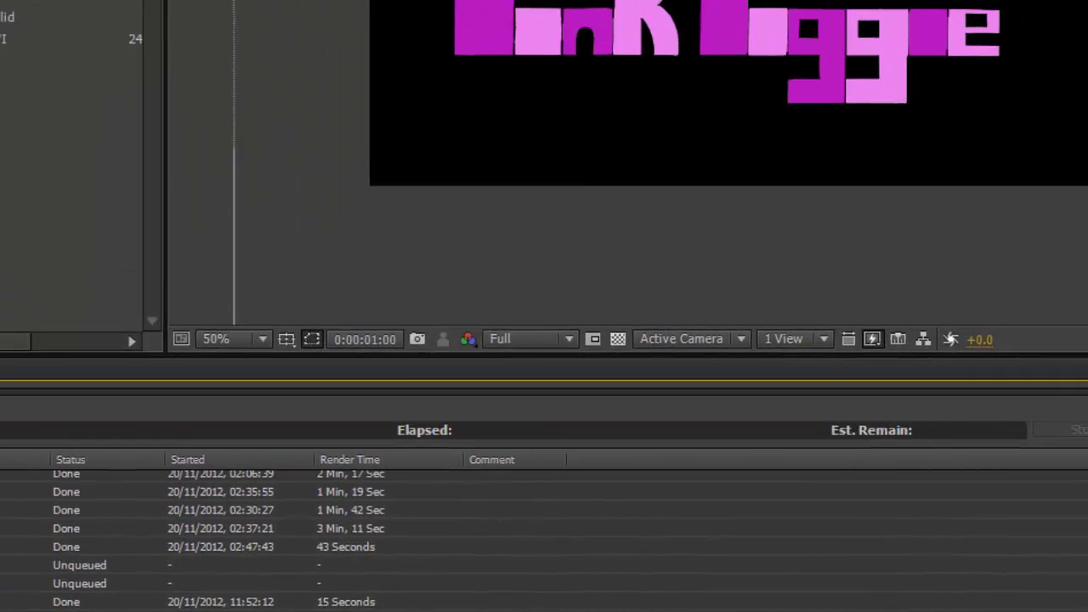
Set item 12's render settings to Half resolution at Best quality for 697 x 379 output
click(244, 521)
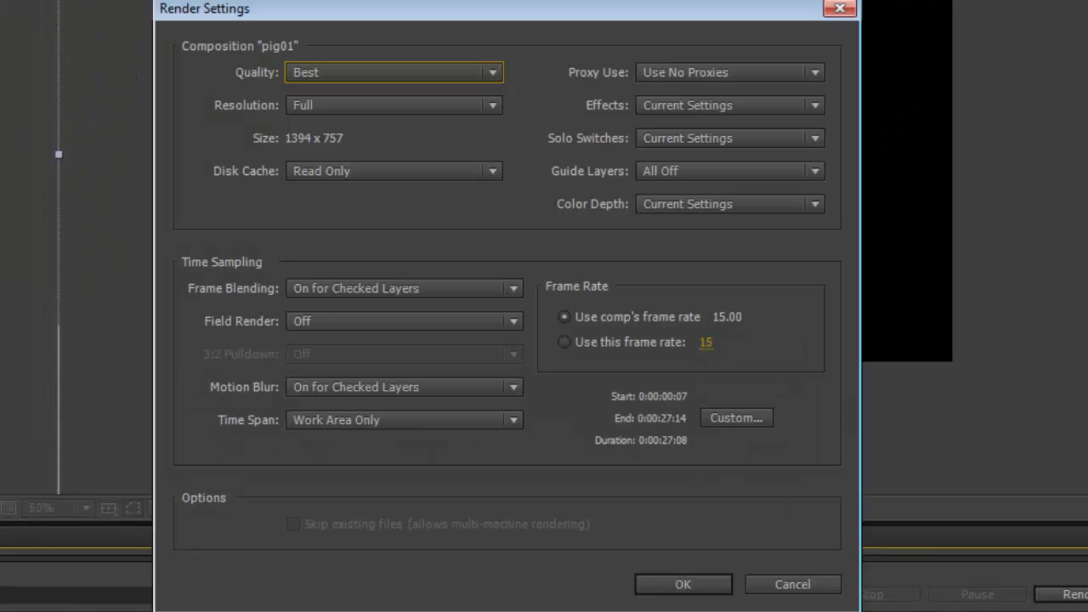
click(364, 71)
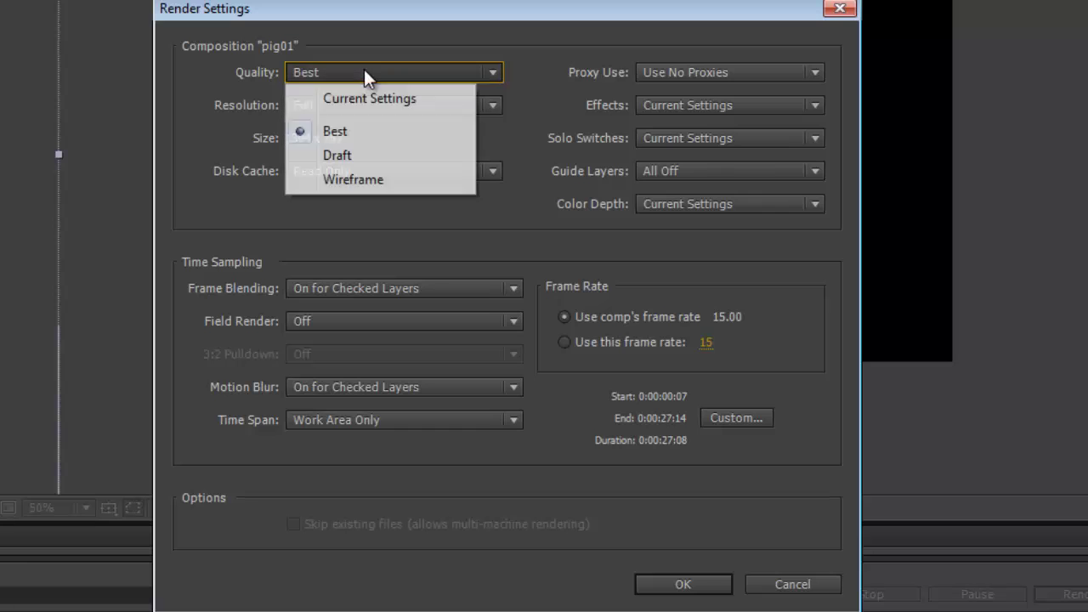
click(394, 134)
click(398, 108)
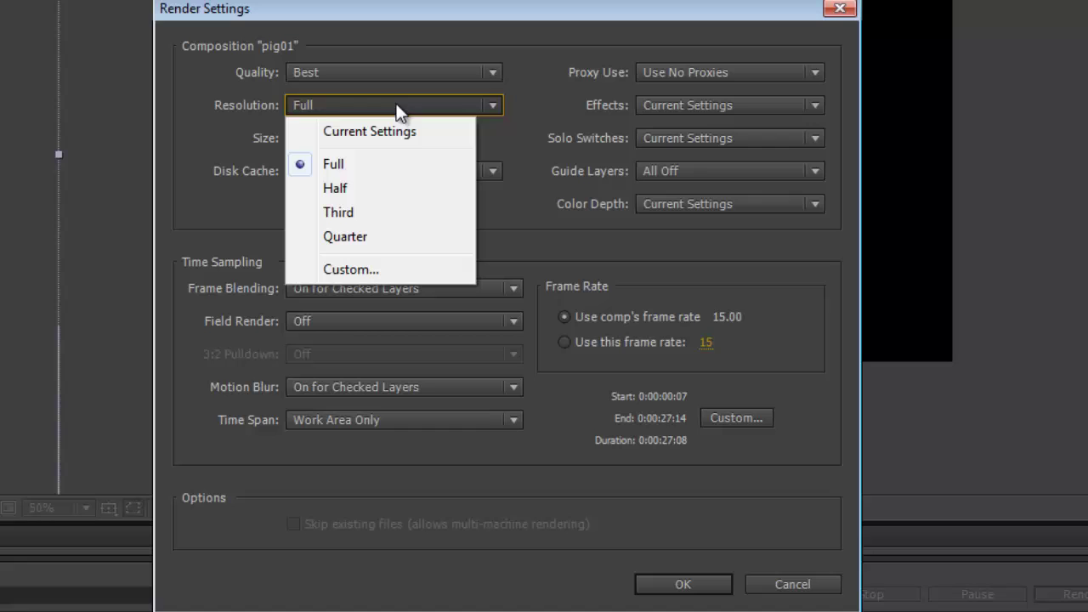
click(382, 162)
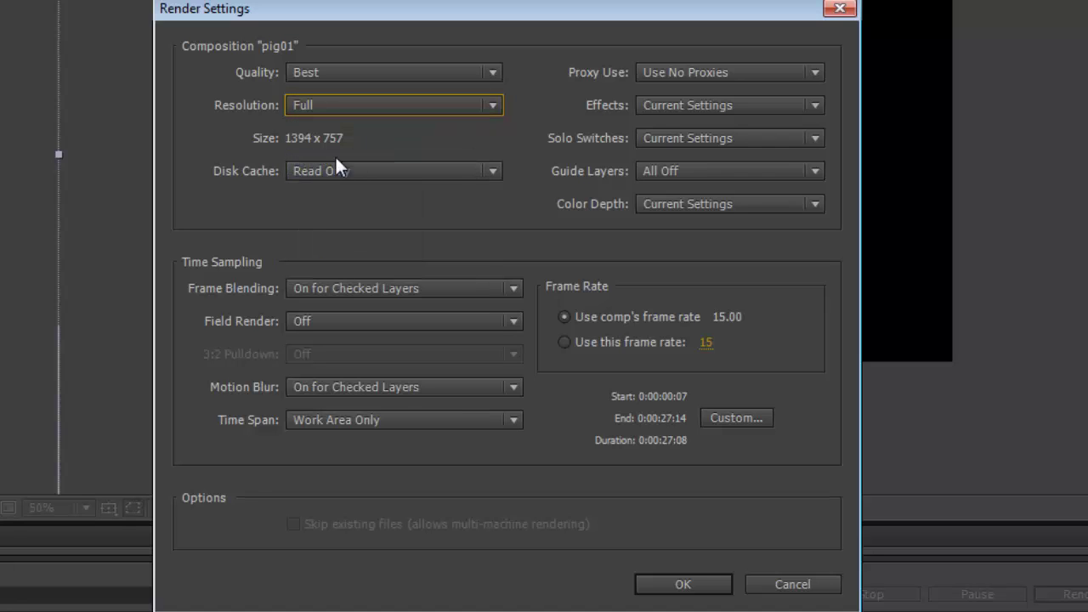
click(395, 108)
click(387, 188)
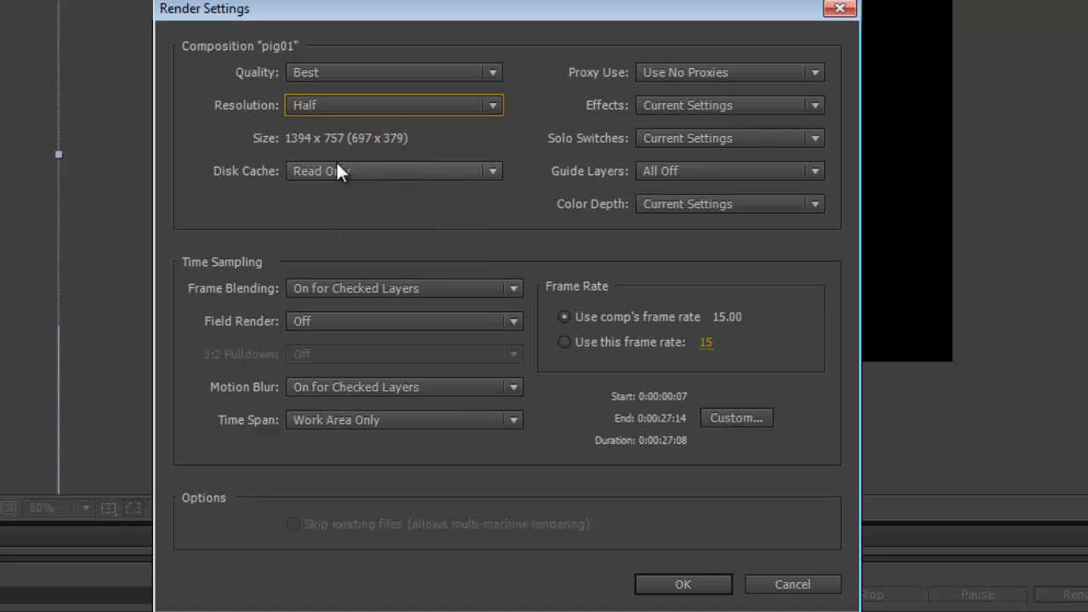
click(392, 178)
click(513, 213)
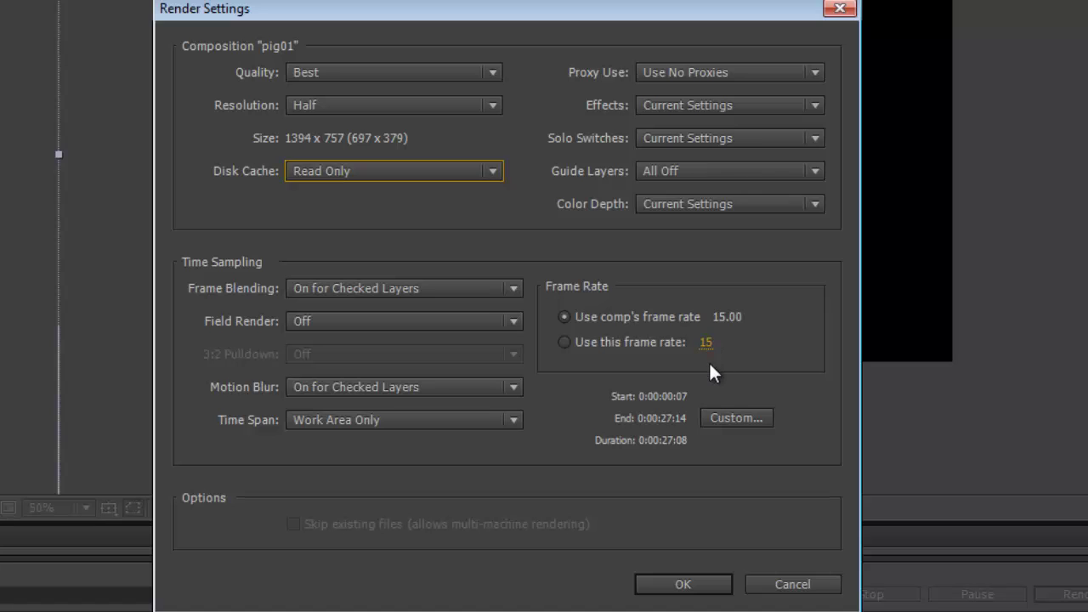
click(715, 587)
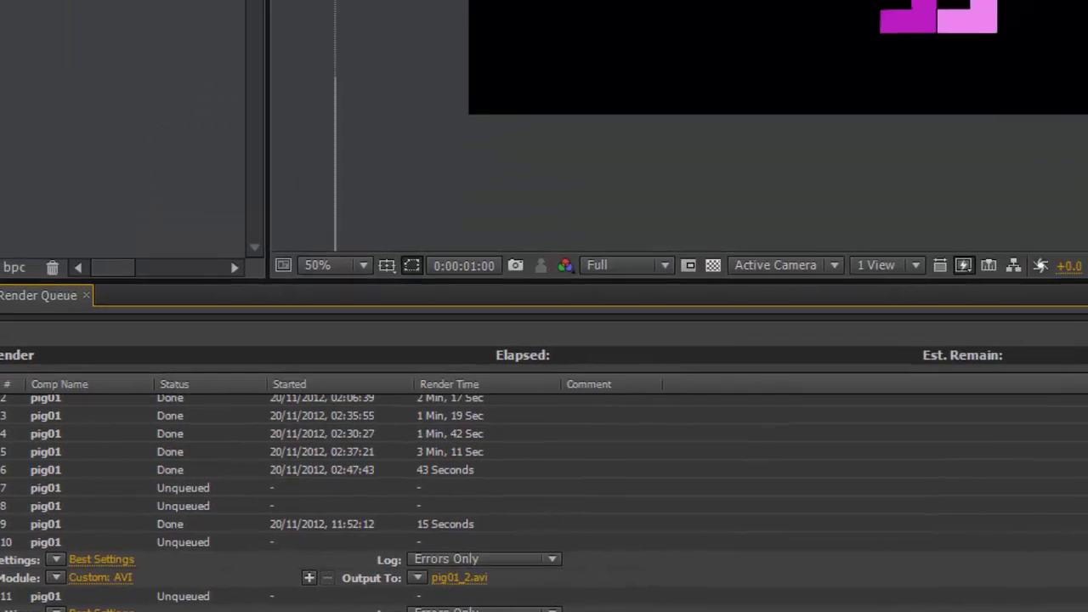
Switch item 12's output module from AVI to QuickTime with Animation compression and RGB + Alpha
click(315, 544)
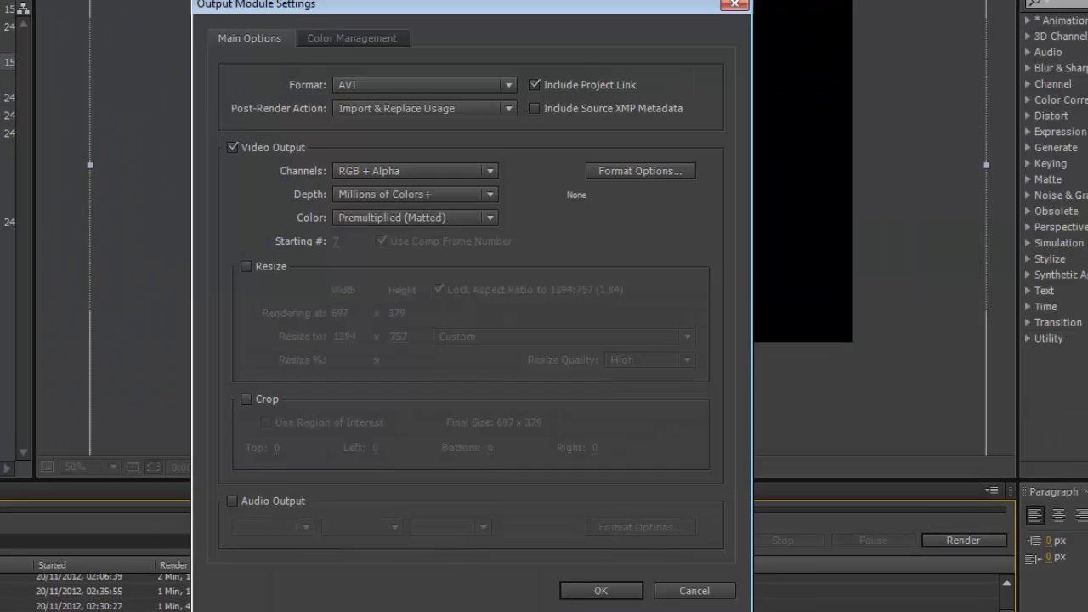
click(347, 85)
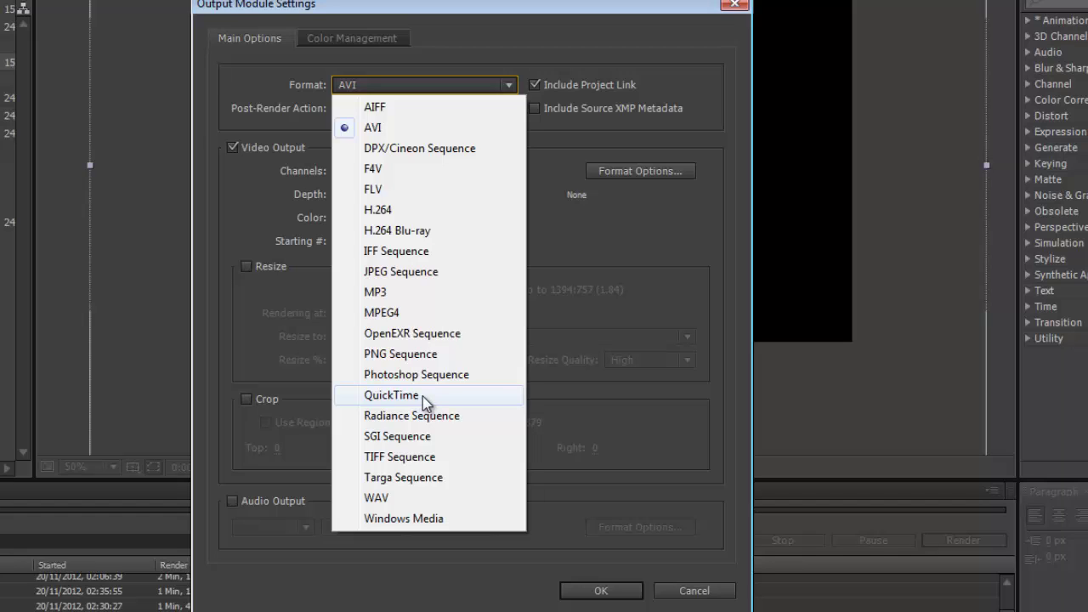
click(396, 395)
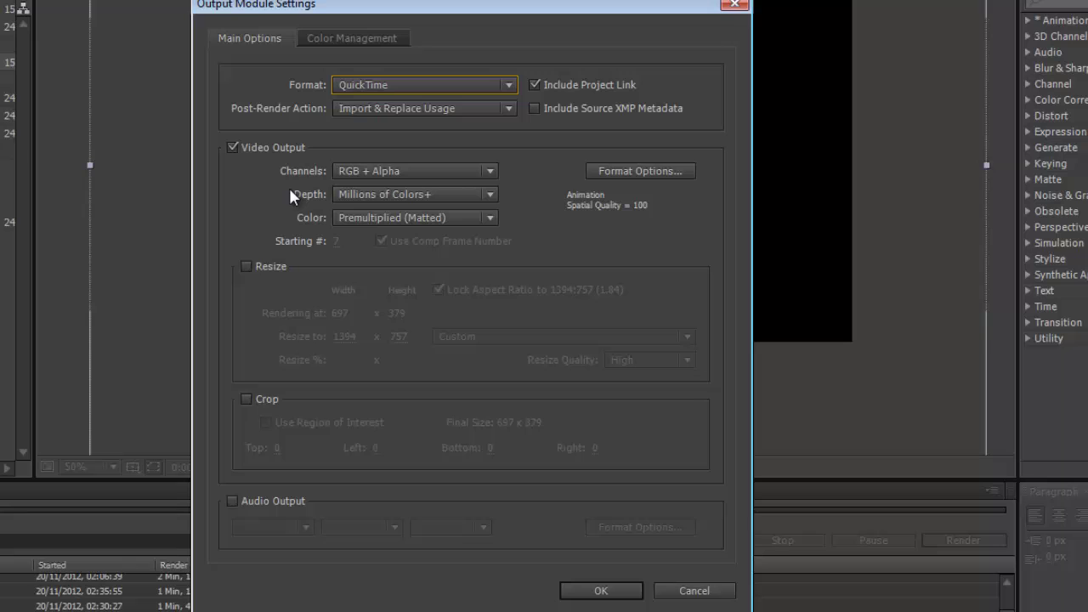
click(607, 590)
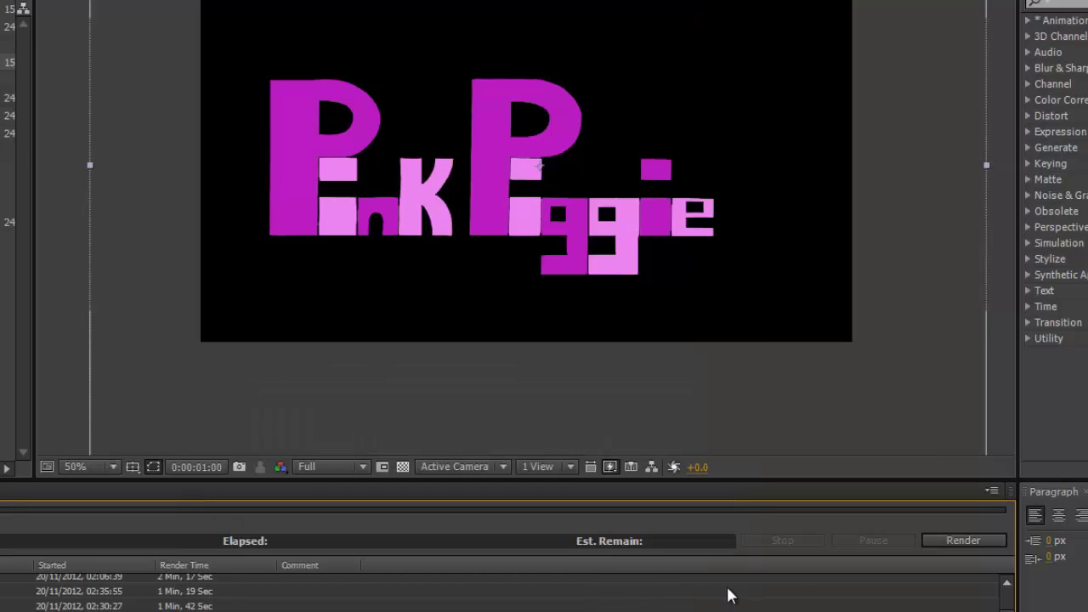
Render item 12 to pig01_4.mov, accepting the work-area warning
click(960, 542)
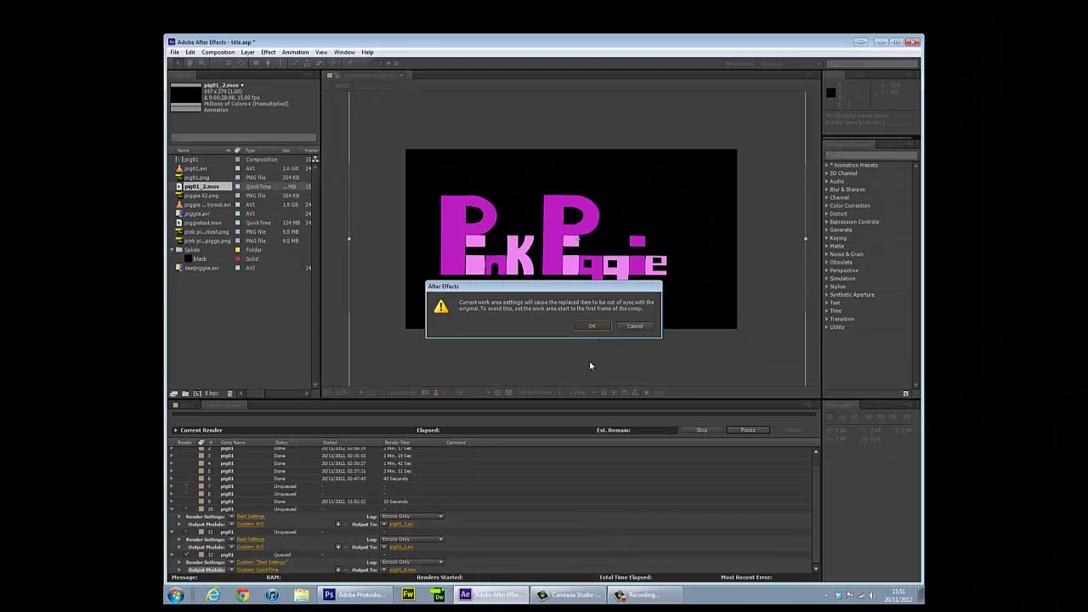
key(Return)
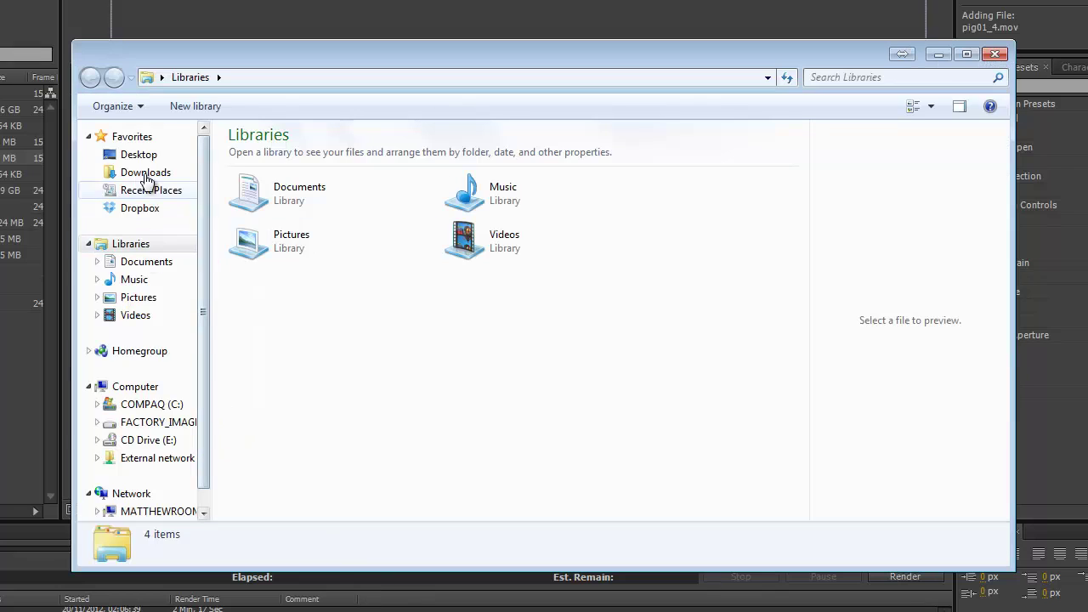
Find the 38.8 MB pig01_4.mov in the Desktop's pink piggie folder, then minimize Explorer
click(141, 155)
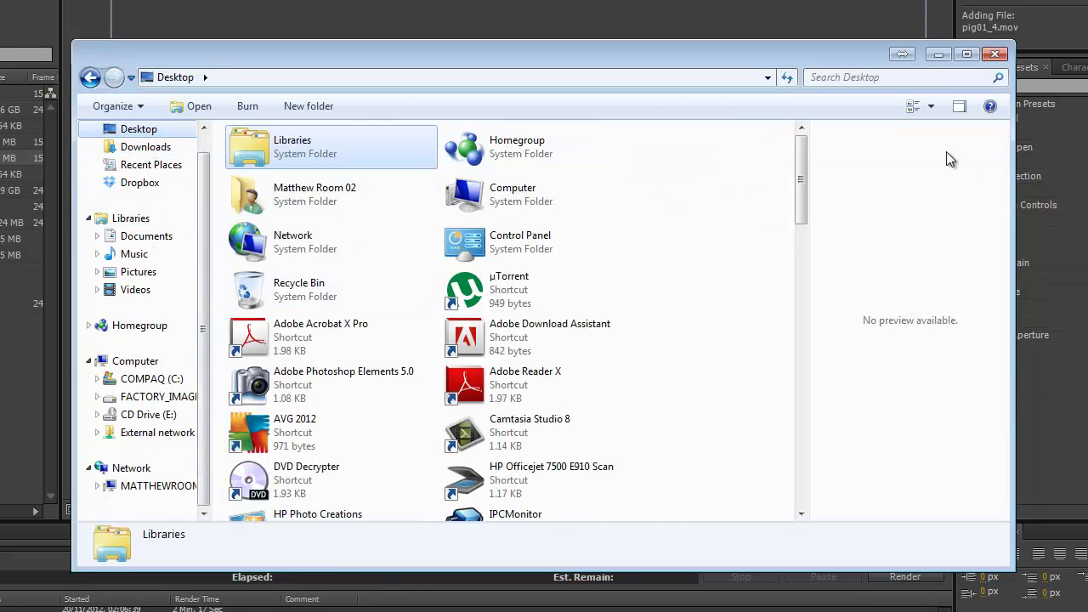
drag(801, 175, 804, 297)
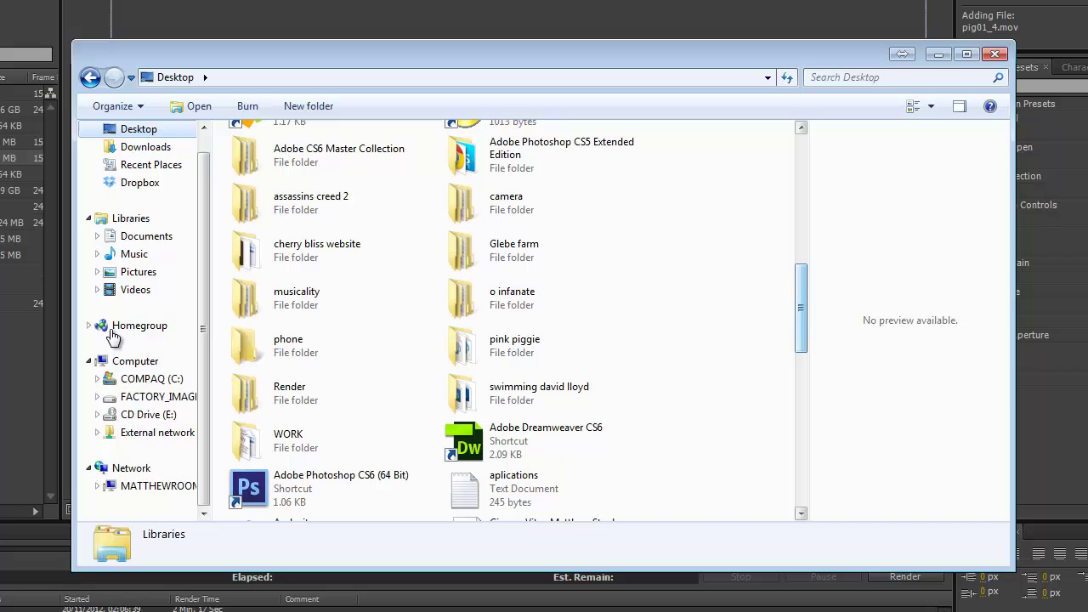
double_click(497, 353)
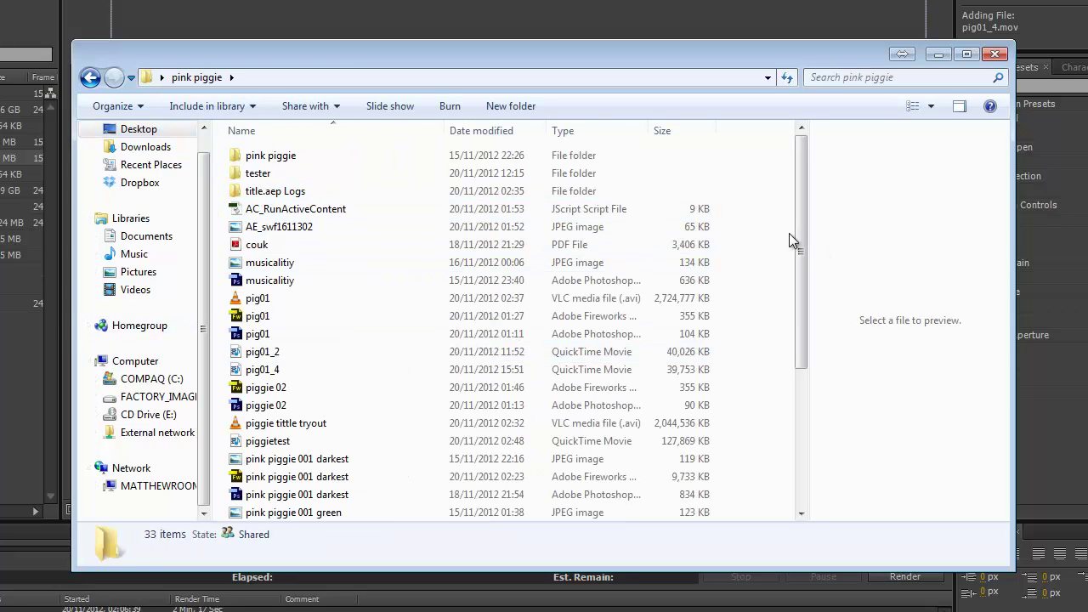
drag(801, 221, 806, 259)
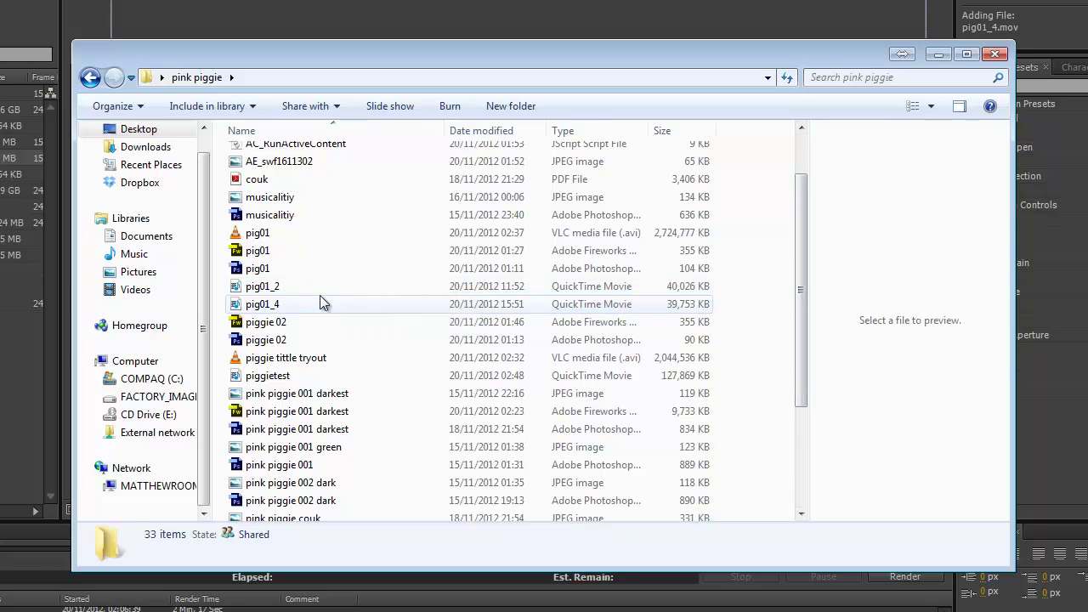
click(286, 308)
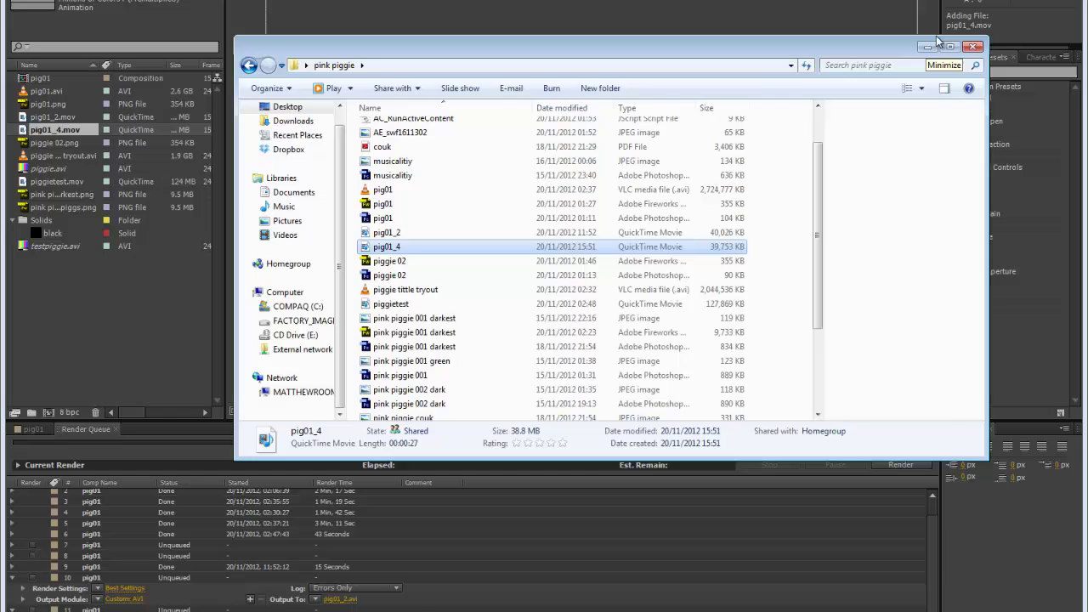
click(937, 54)
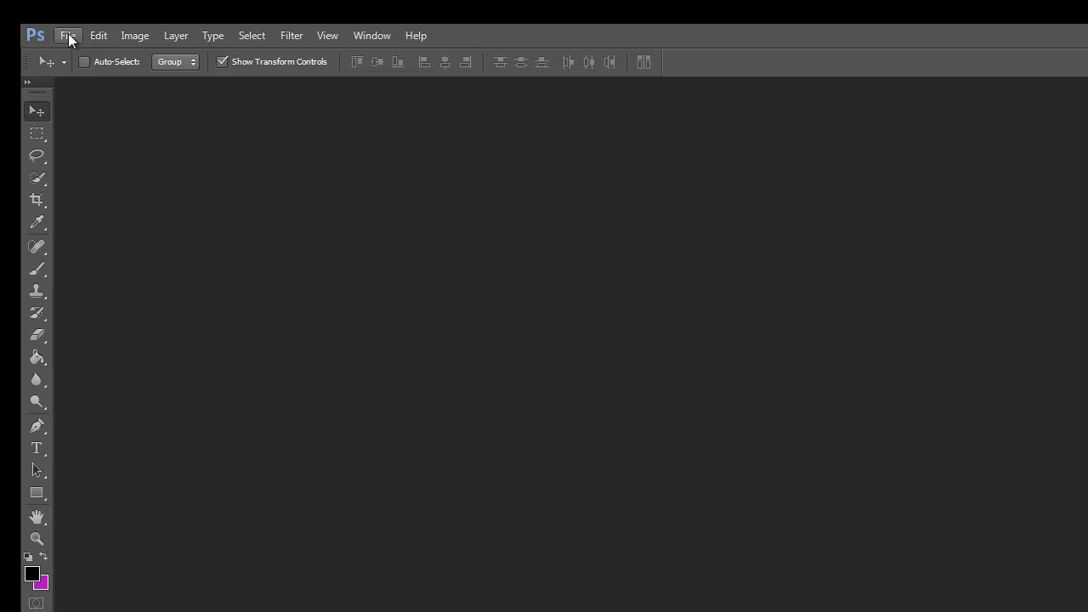
Load pig01_4 into Video Frames to Layers, keeping From Beginning To End and Make Frame Animation
click(66, 36)
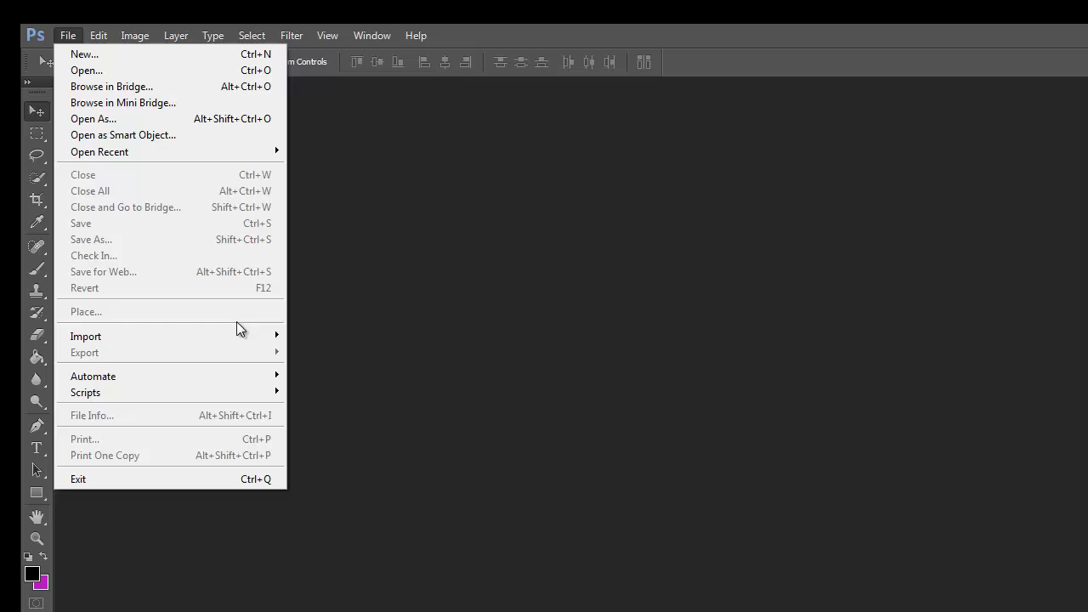
mouse_move(277, 340)
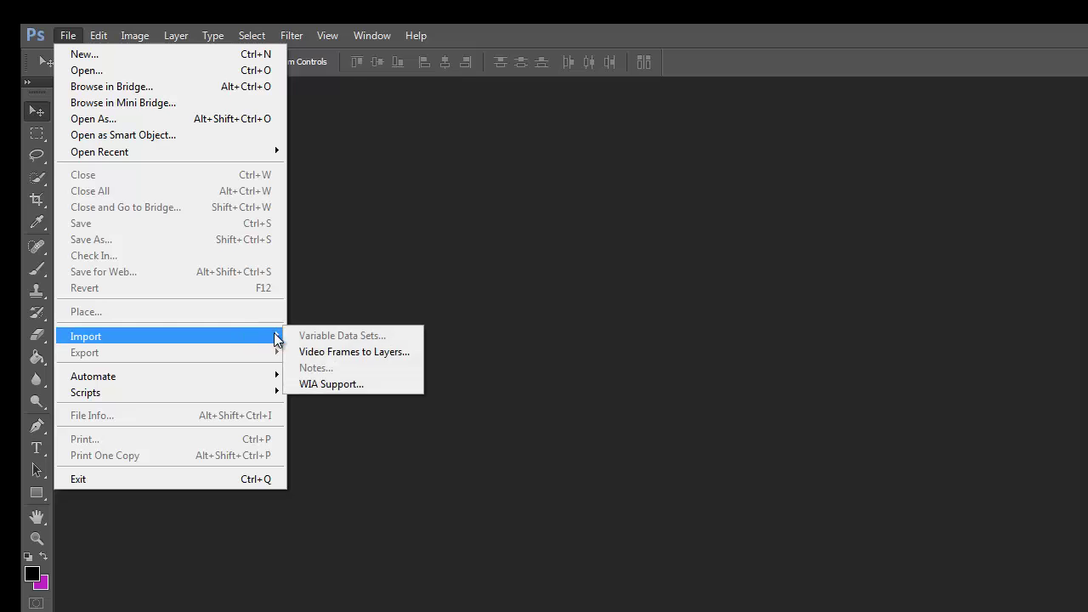
click(398, 354)
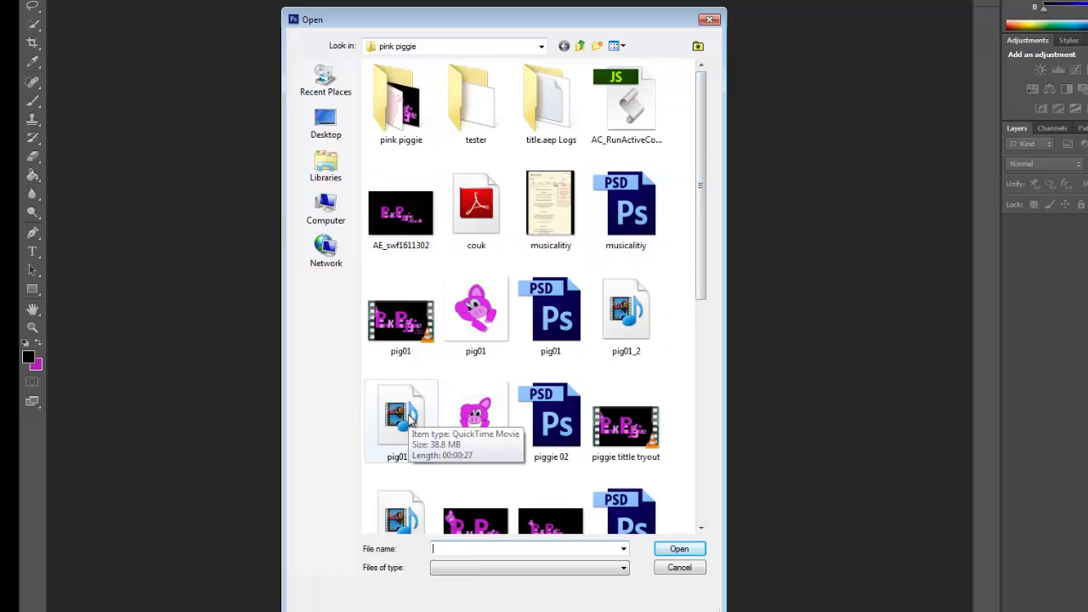
click(408, 423)
click(599, 569)
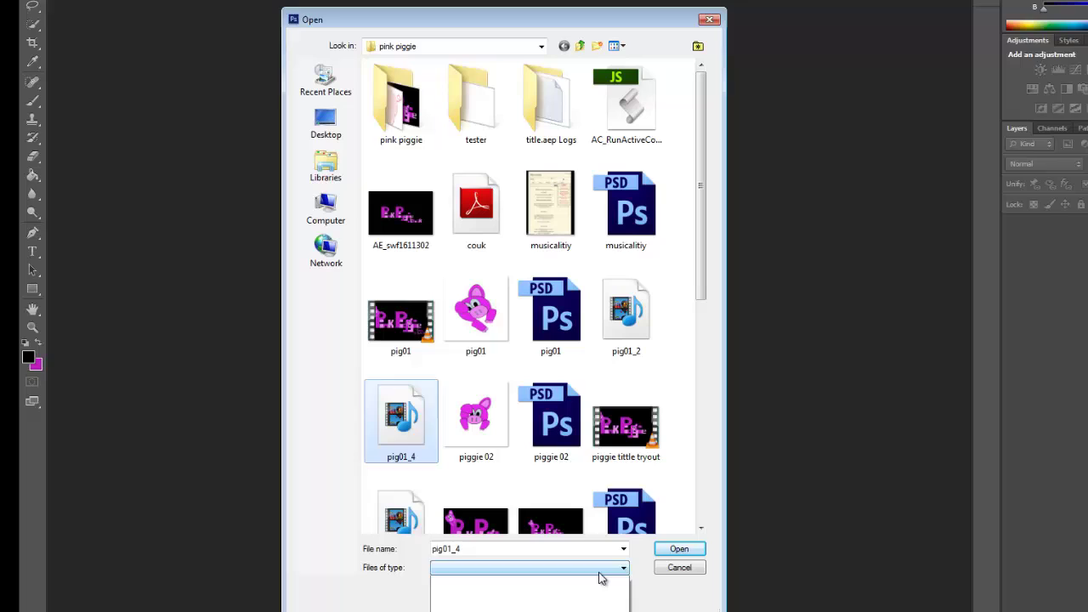
click(680, 550)
click(678, 551)
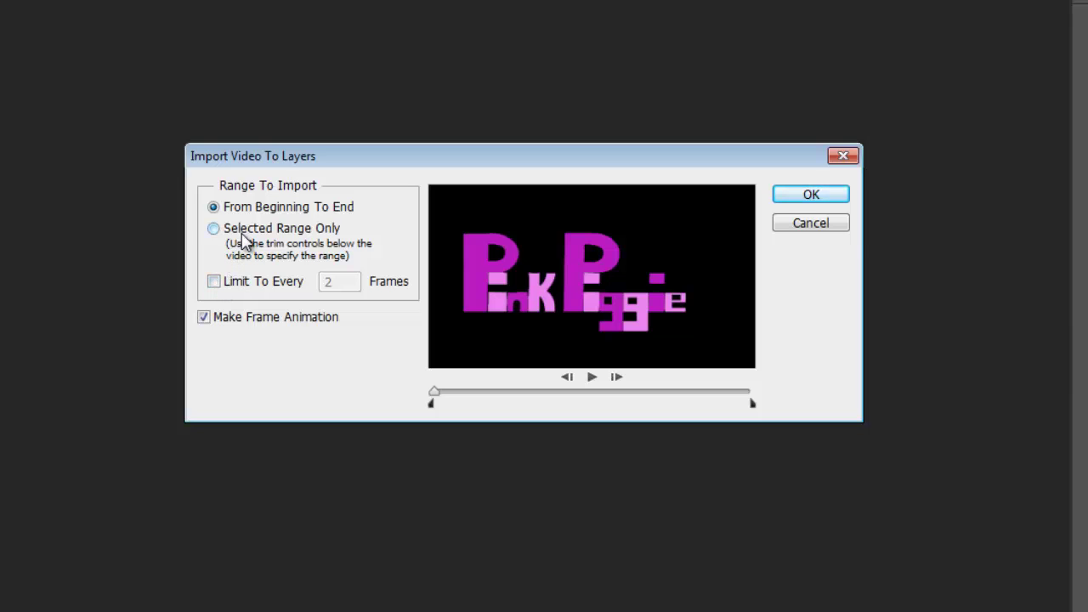
Import the whole pig01_4 clip as frame layers, accepting the large-document warning
click(811, 195)
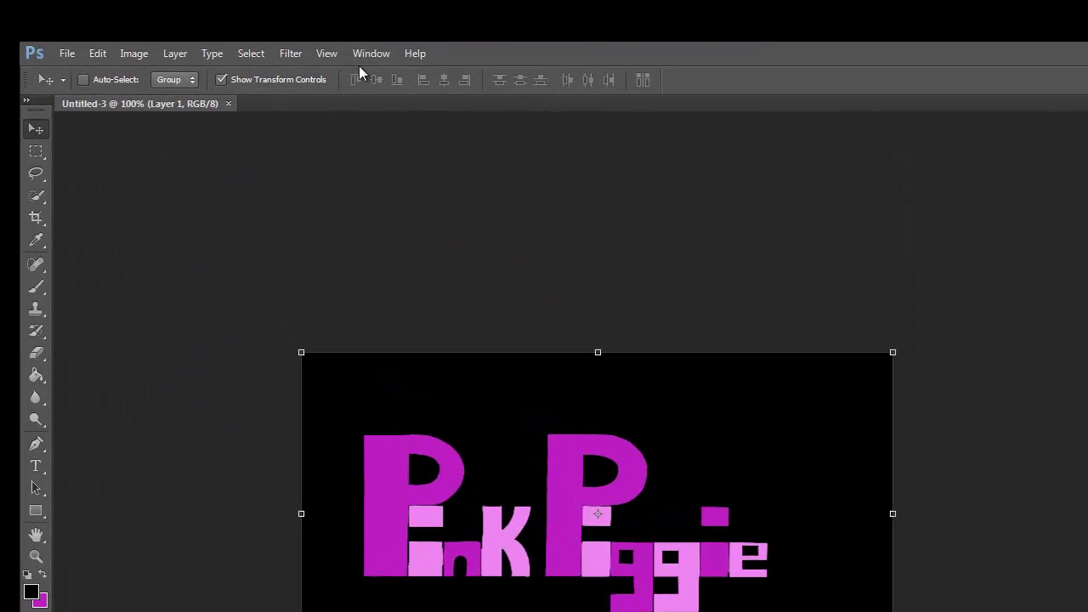
click(377, 66)
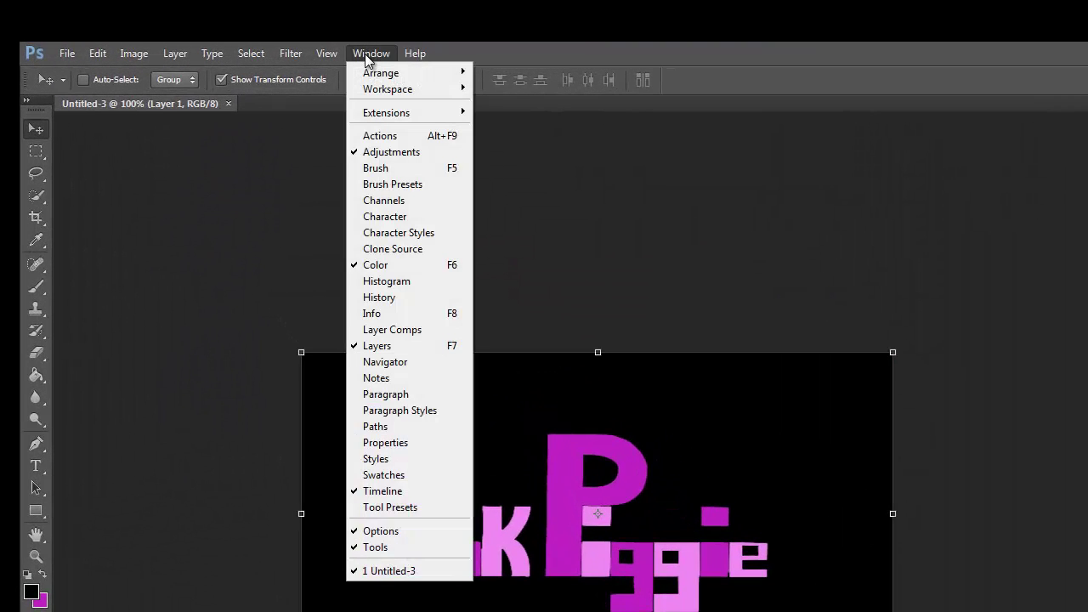
click(405, 477)
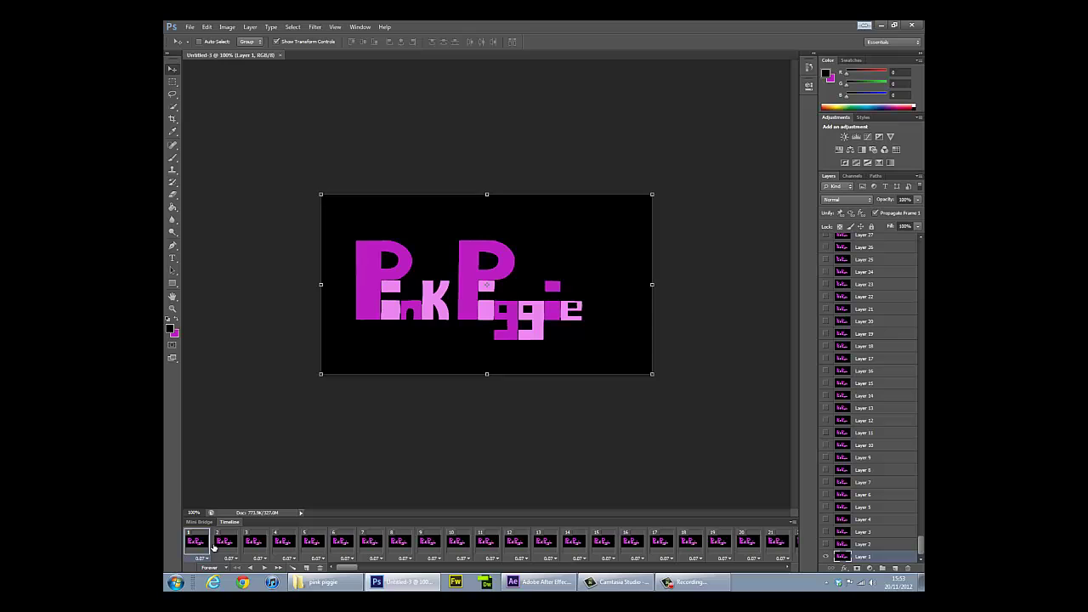
Step through the timeline frames, from frame 1 to the final frame 413
click(227, 549)
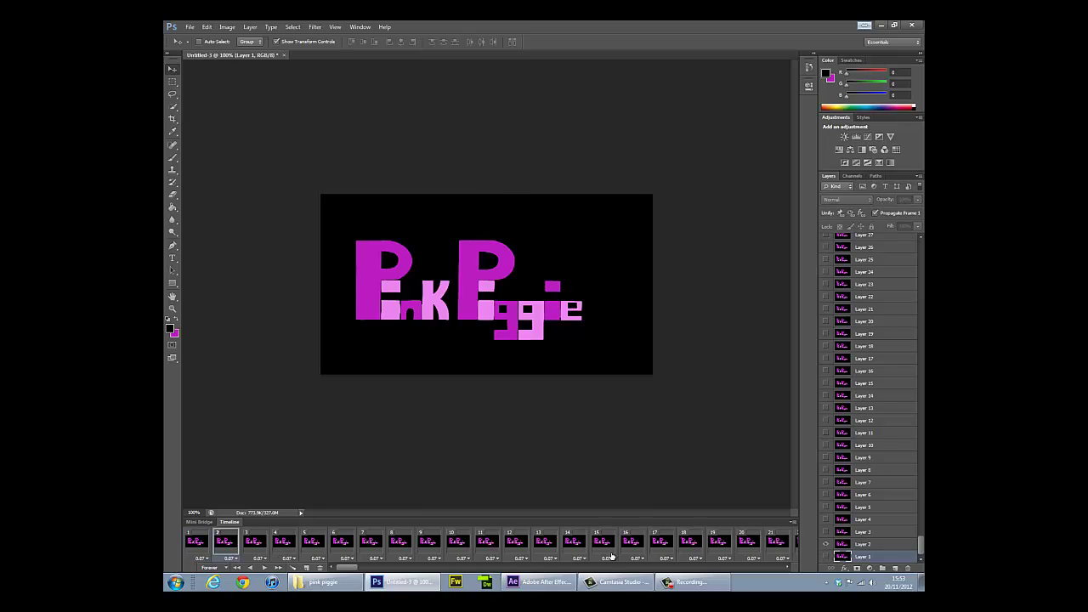
click(197, 541)
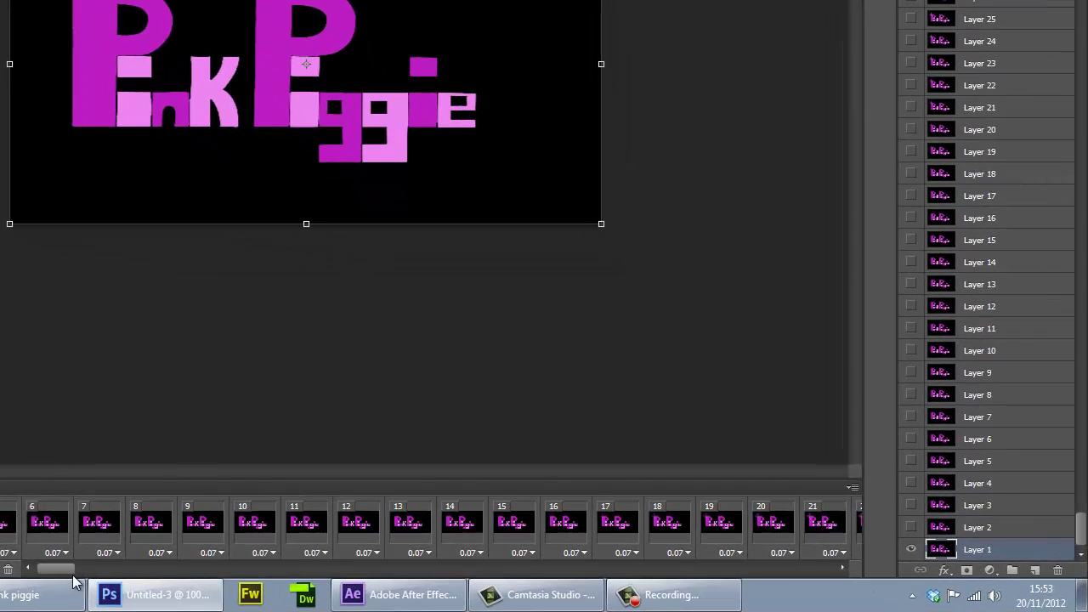
drag(74, 569, 874, 566)
shift+click(792, 530)
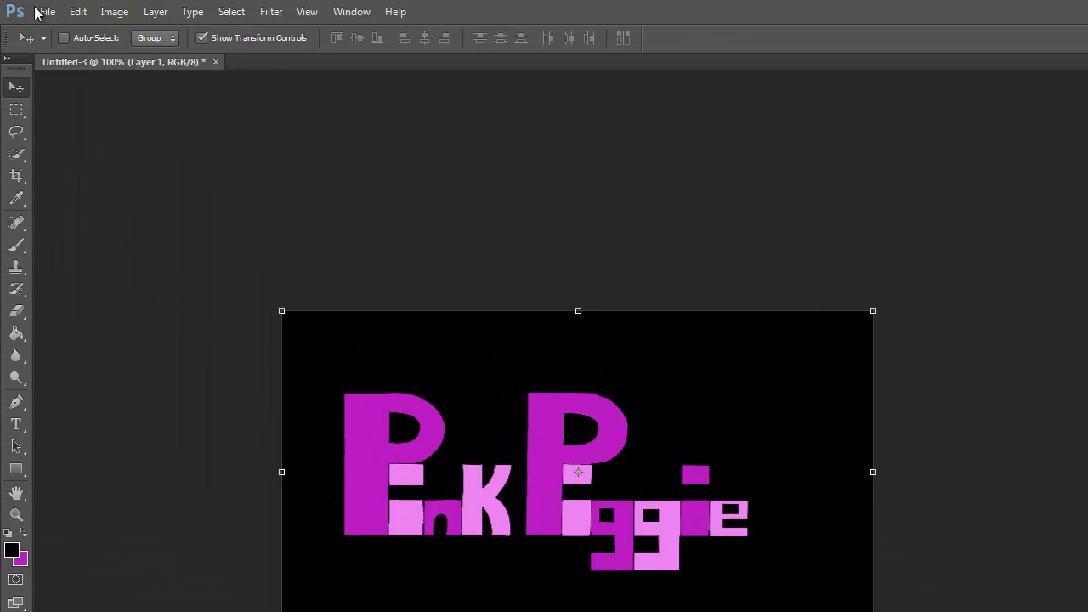
Set Save for Web to GIF, Selective, Diffusion, 256 colors, looping Forever
click(38, 12)
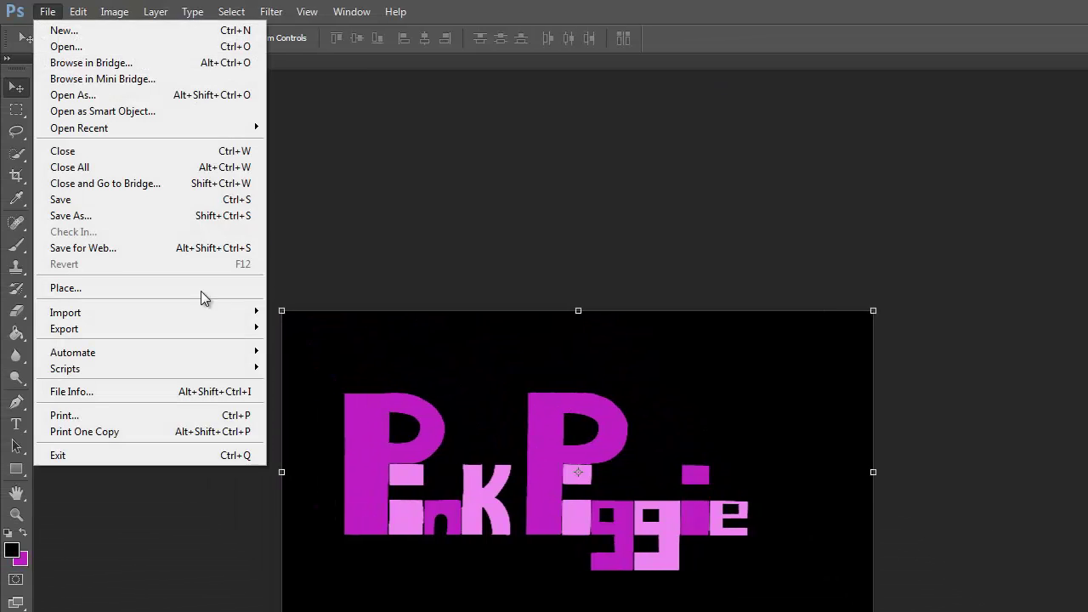
click(192, 242)
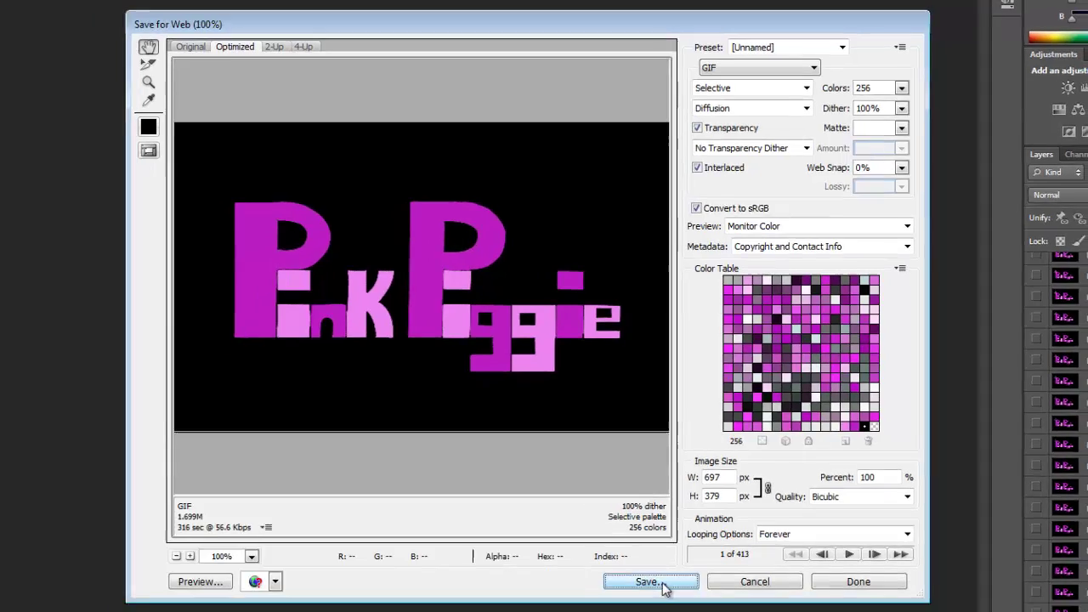
Save the optimized animation as video.gif, Images Only, into the tester folder
click(640, 606)
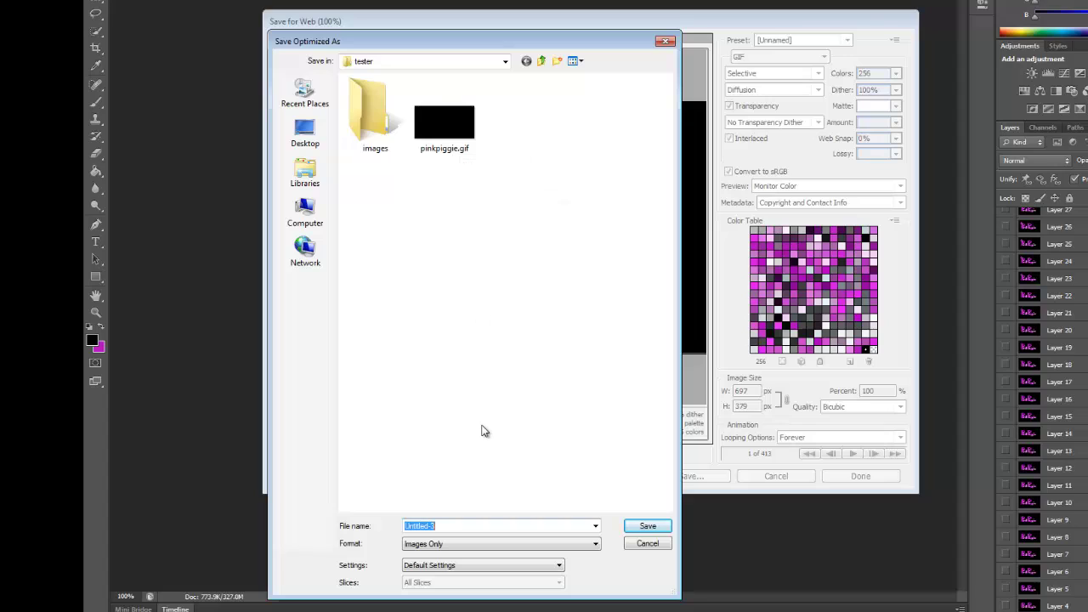
text(video.gif)
click(455, 547)
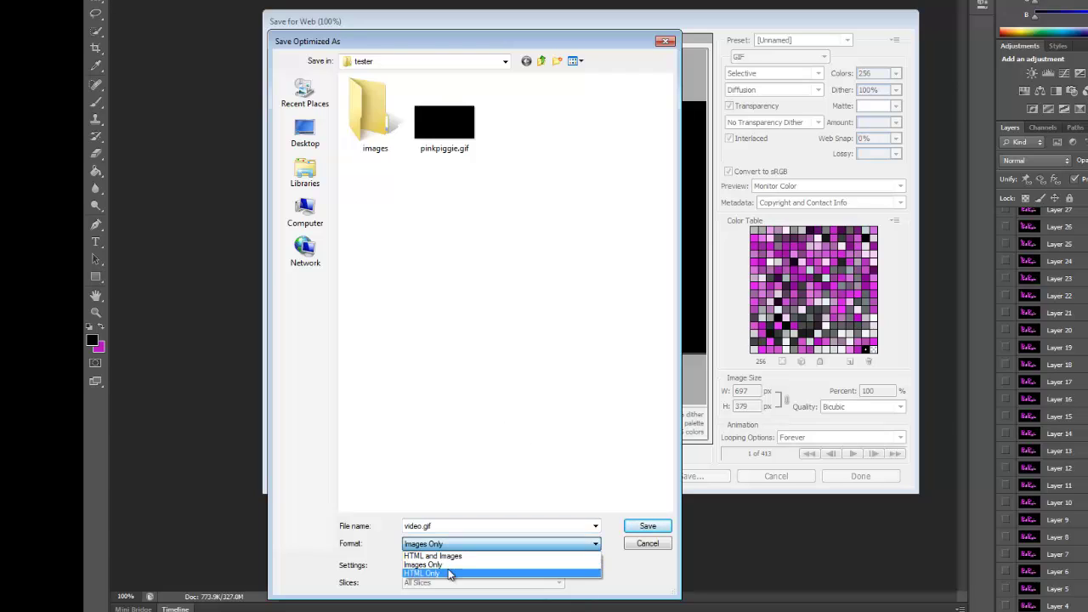
click(454, 563)
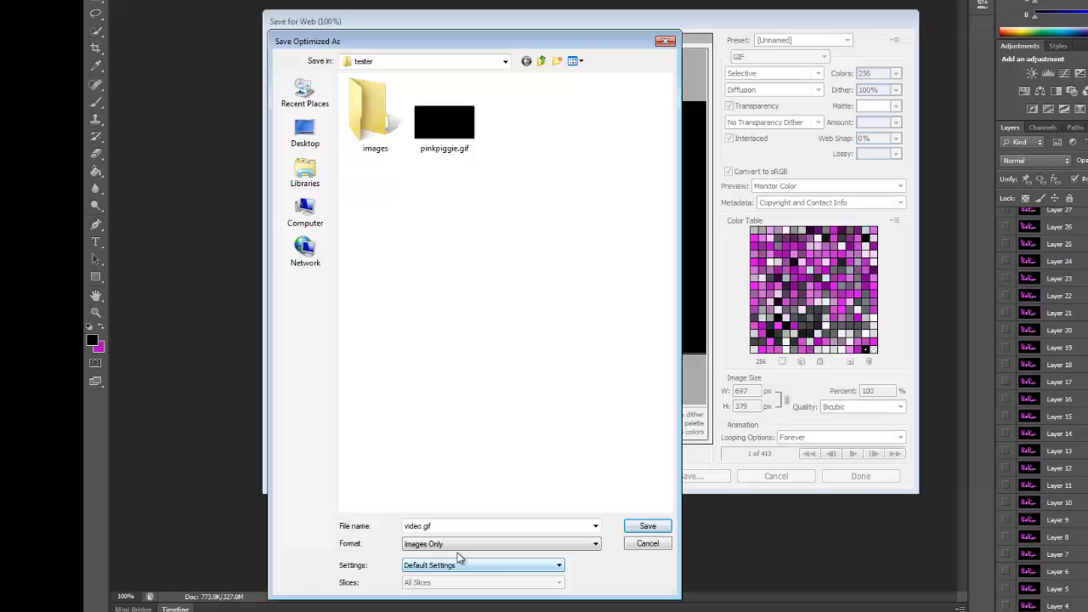
click(645, 529)
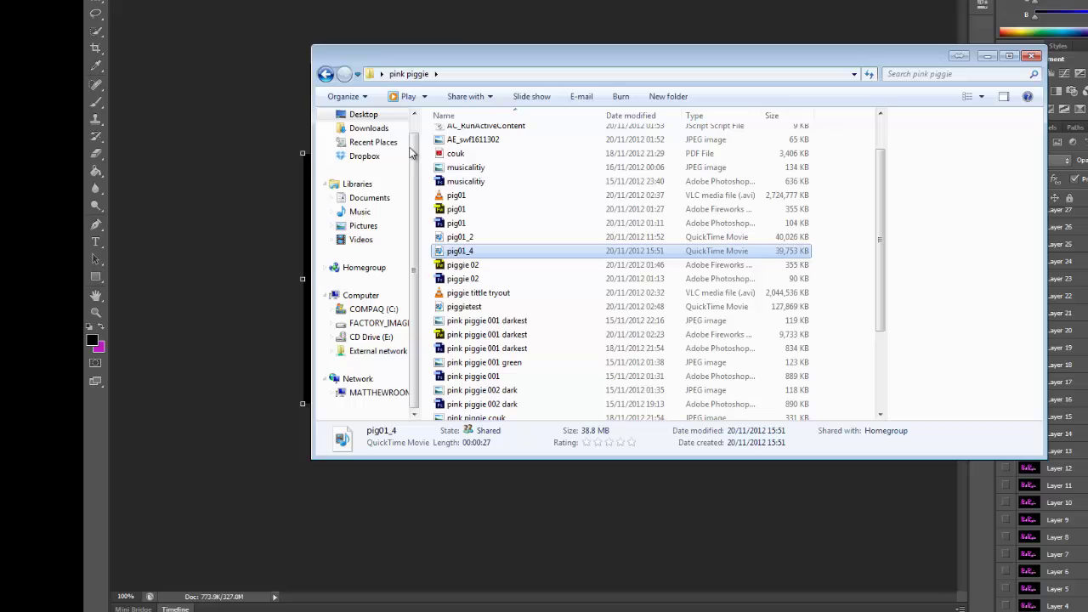
Open the tester folder, preview video.gif (697 × 379, 1.69 MB), then minimize Explorer
click(483, 151)
double_click(484, 151)
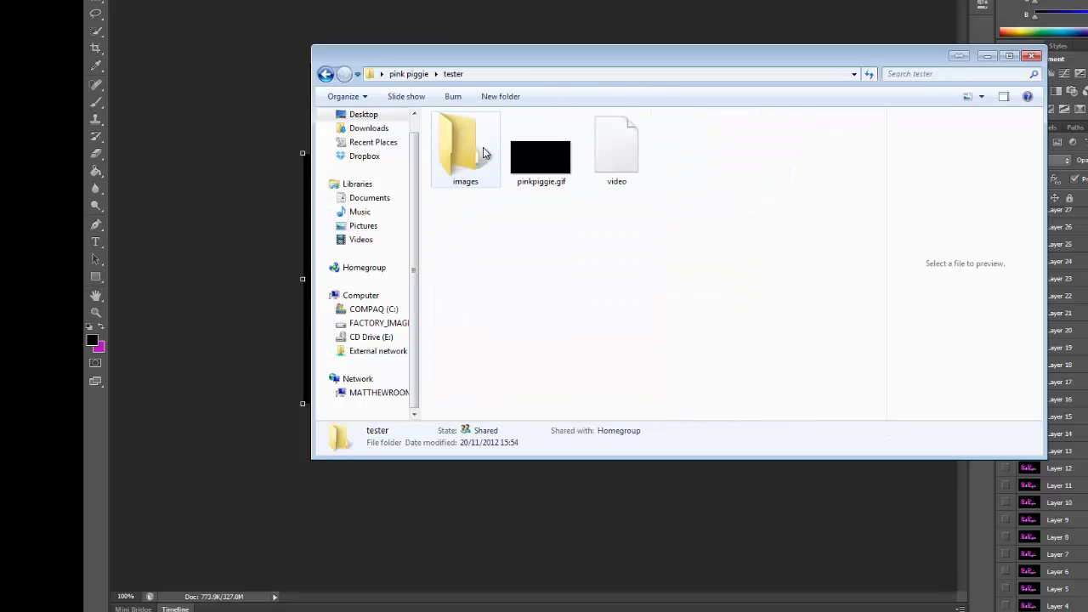
click(616, 157)
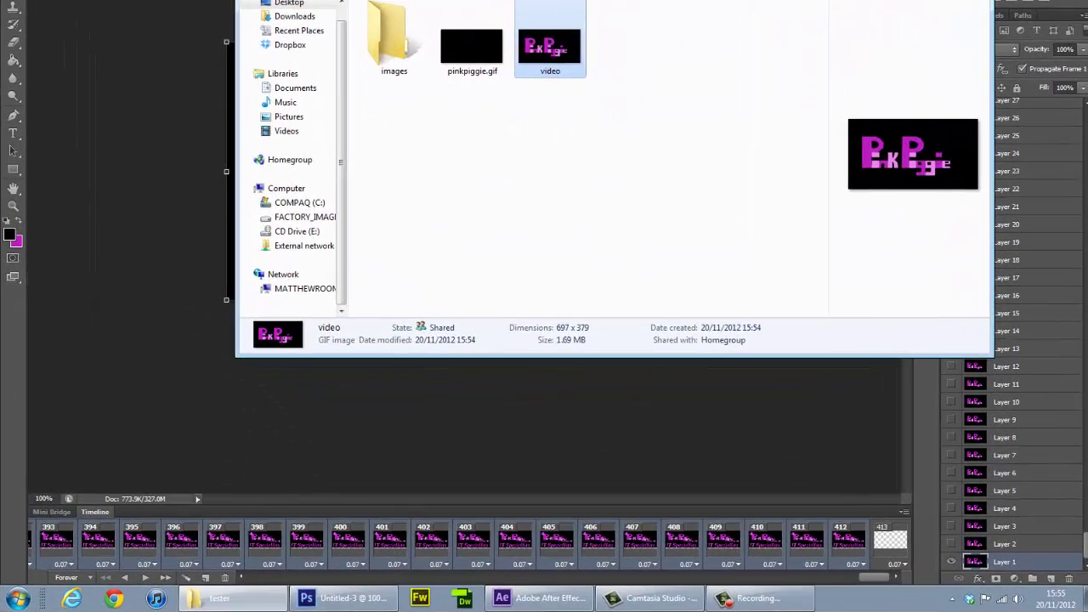
click(874, 28)
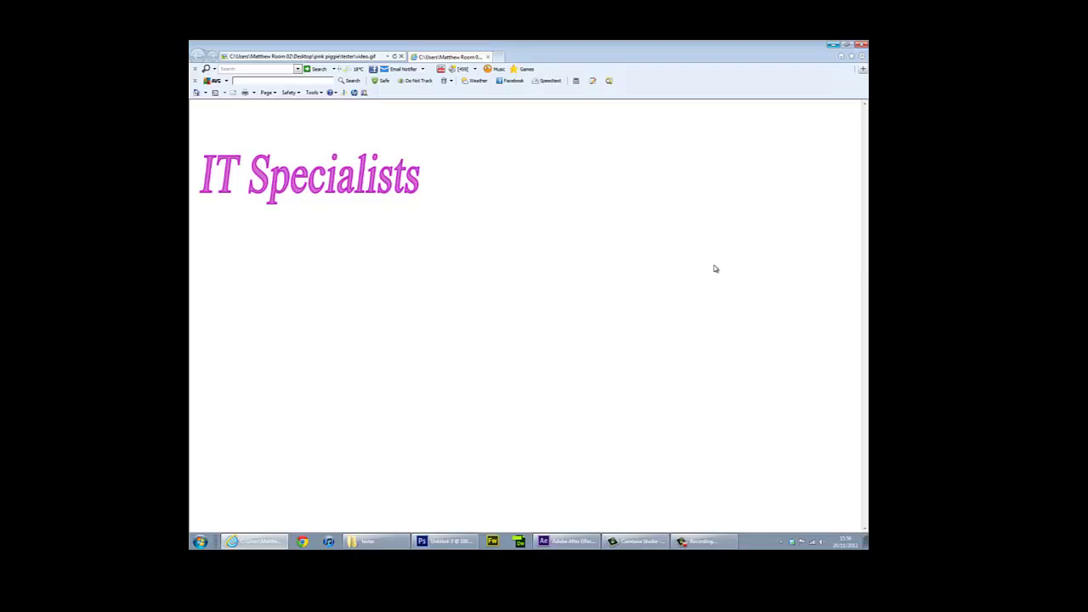
After video.gif reaches its 'IT Specialists' ending, hide Internet Explorer with Windows+D
key(super+d)
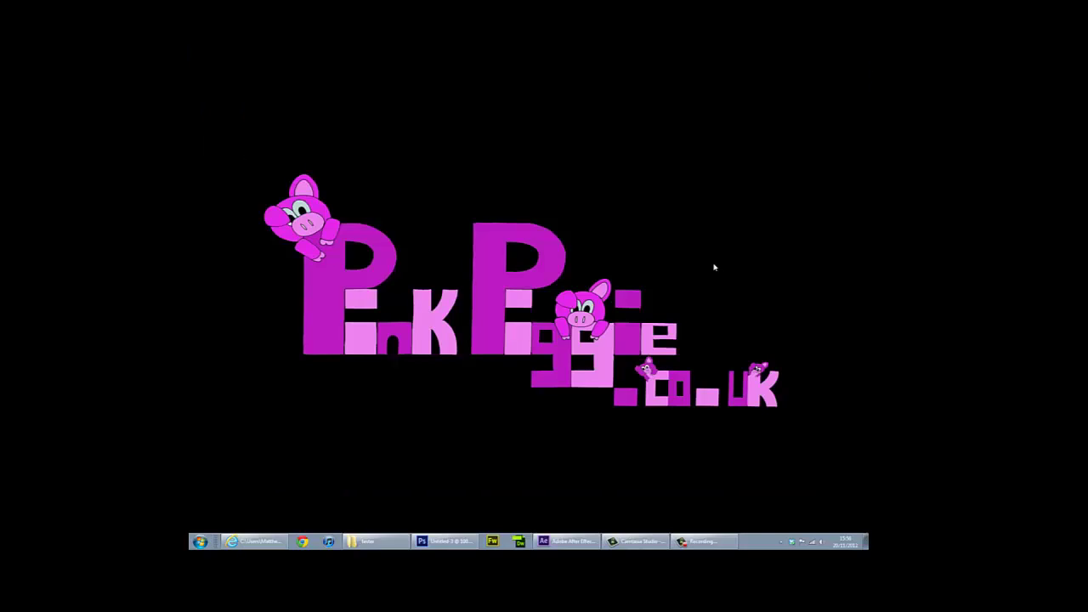